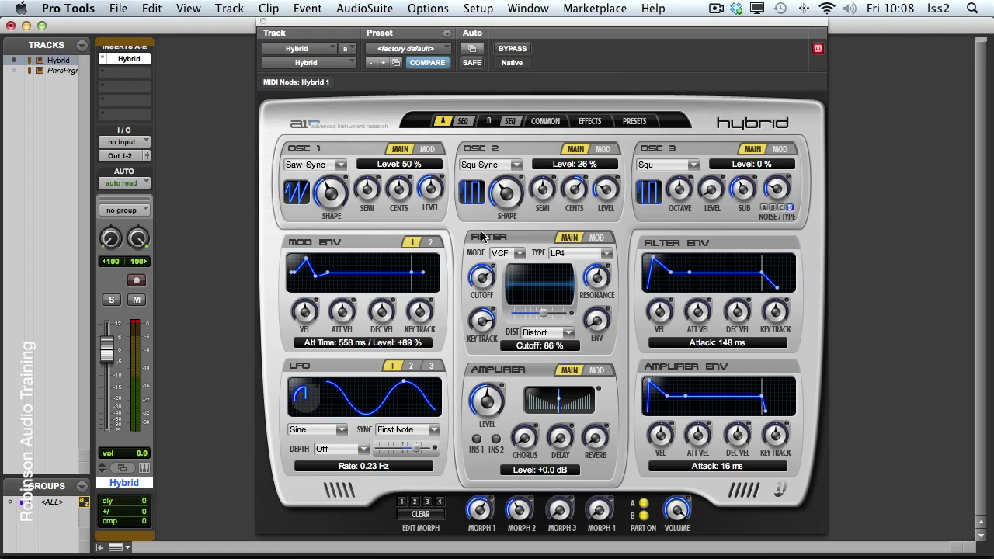
Compare Parts A and B, finishing on Part B's DCF filter, Overdrive and Saw oscillator.
click(487, 123)
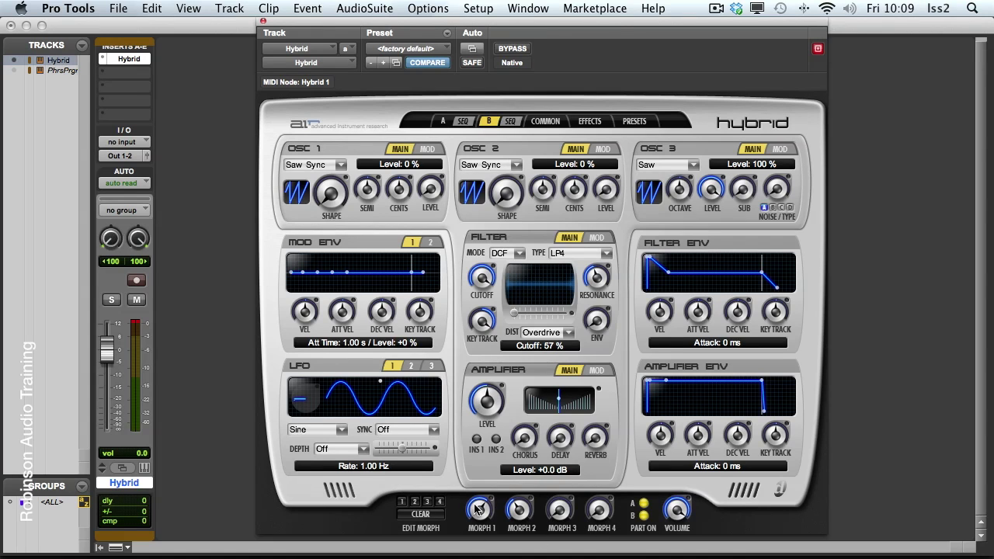
click(447, 120)
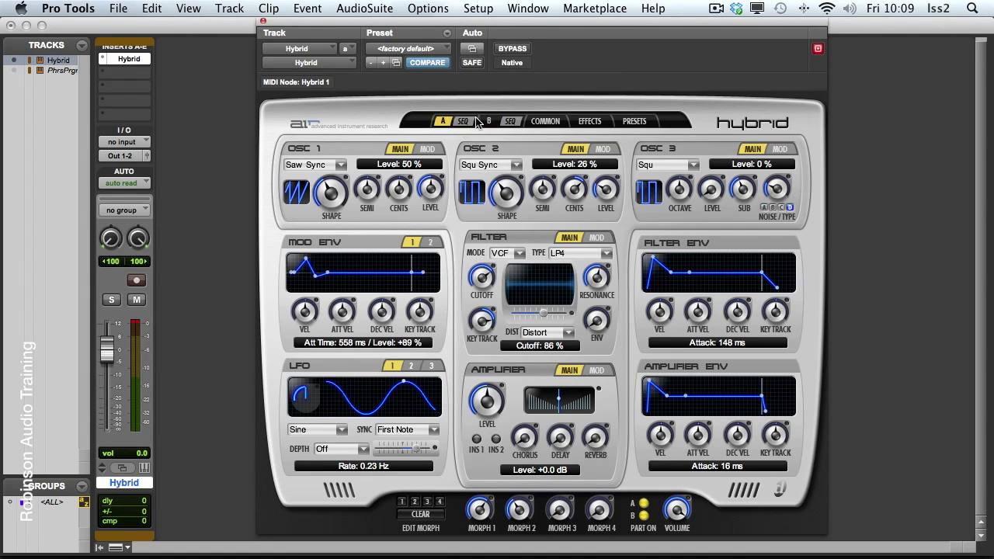
click(449, 121)
click(446, 121)
click(489, 121)
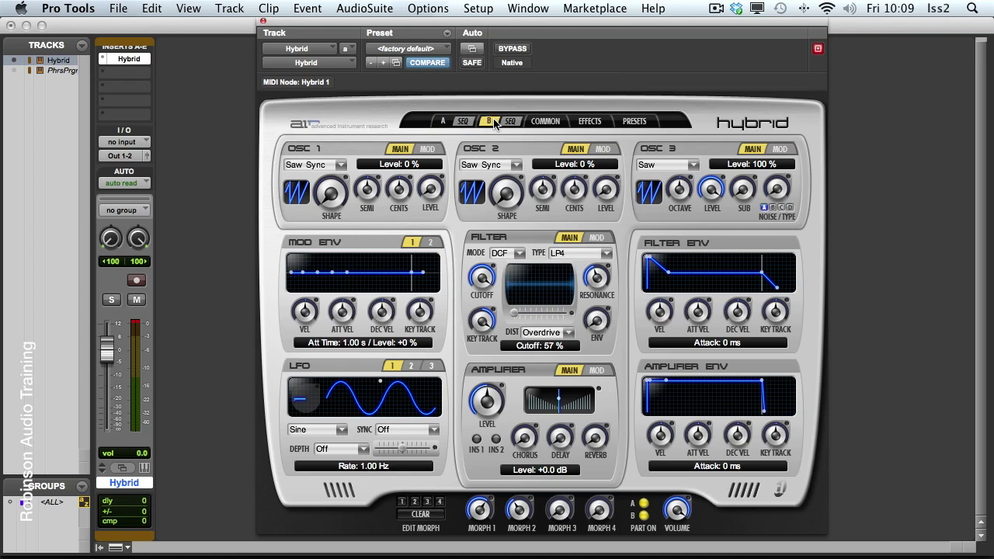
Show the Common page and try 8 unison voices before returning to 2.
click(551, 123)
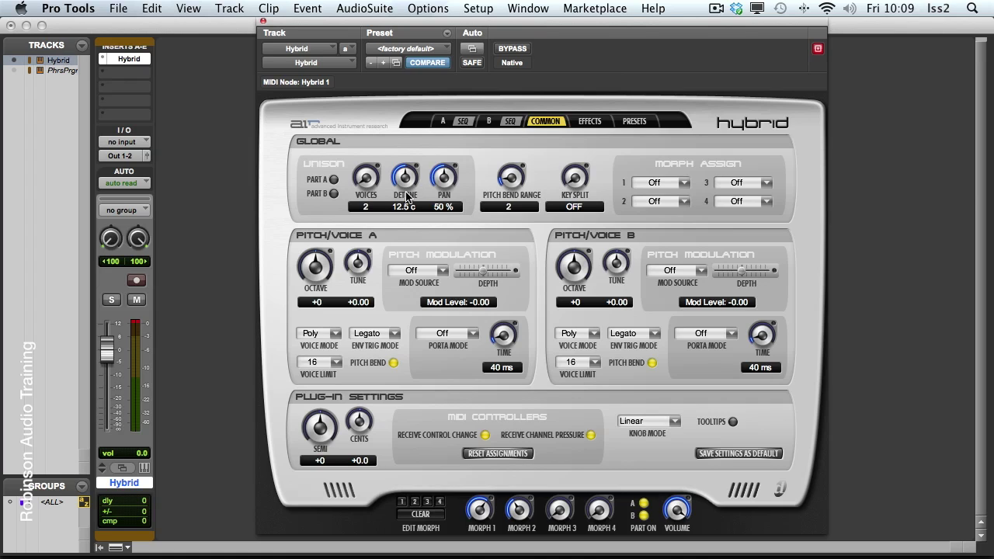
drag(368, 185, 362, 176)
drag(371, 183, 375, 264)
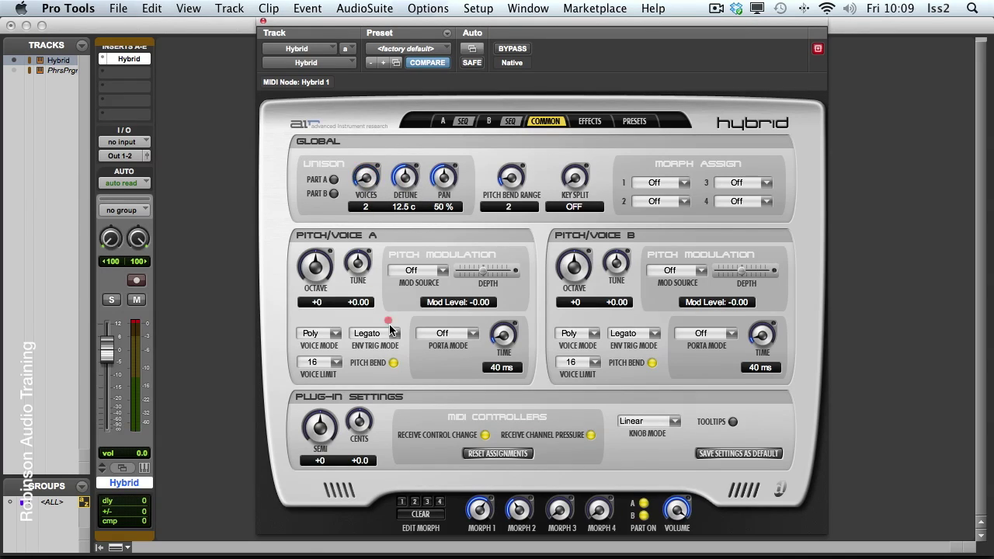
Toggle unison for both parts, ending with Part A on and Part B off.
click(333, 180)
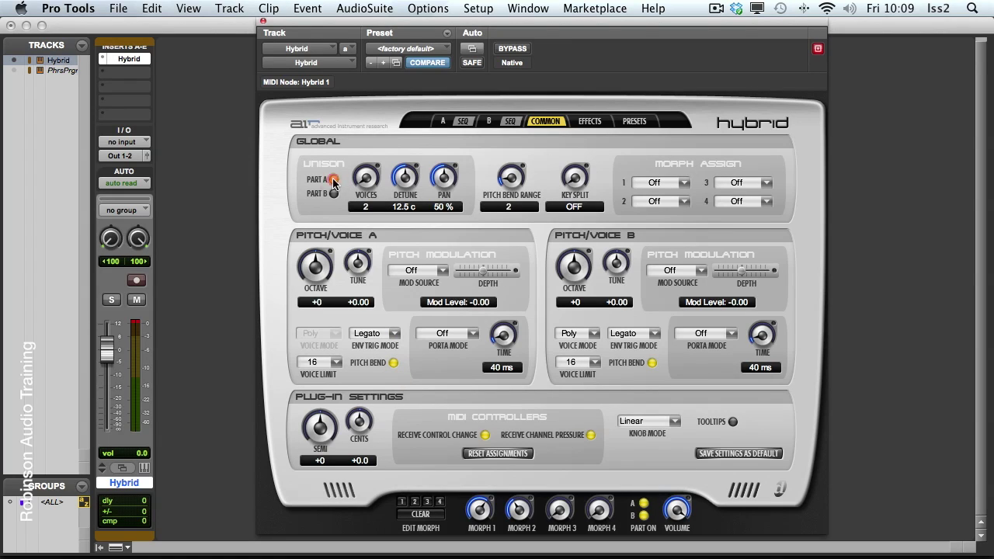
click(333, 181)
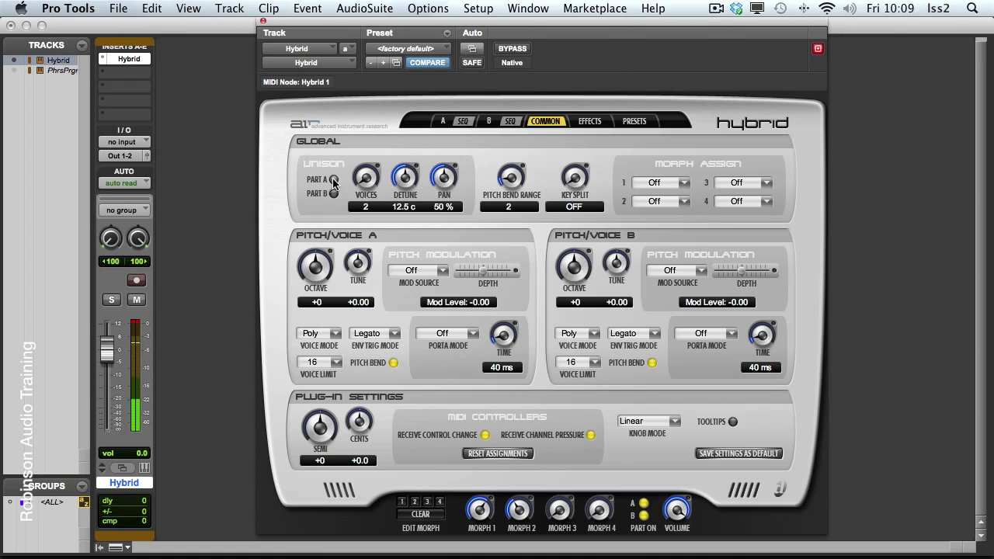
click(333, 181)
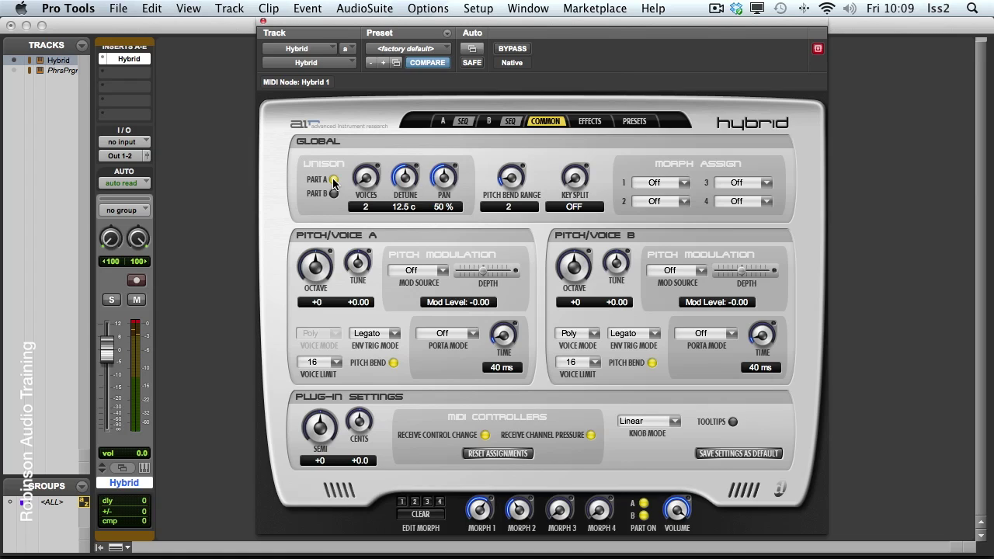
click(334, 195)
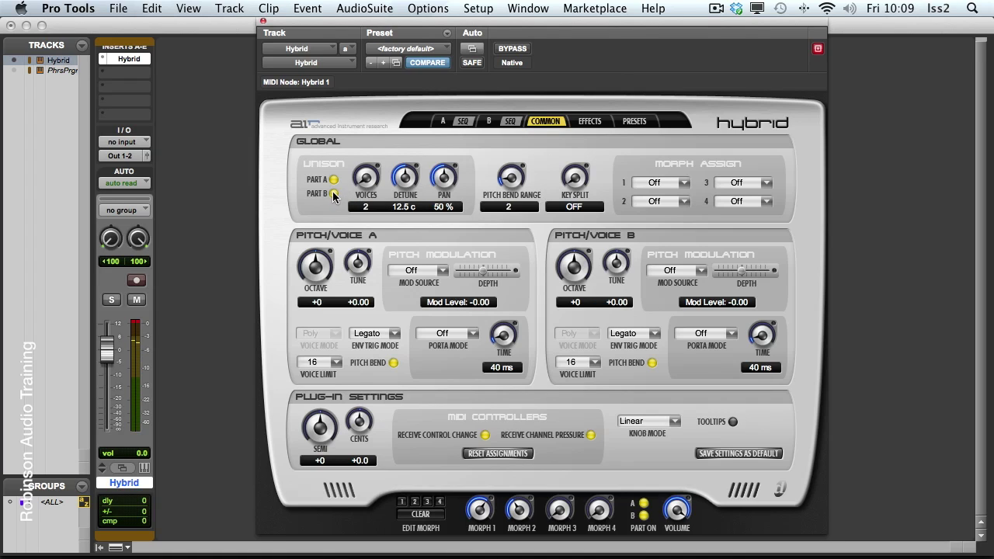
click(334, 194)
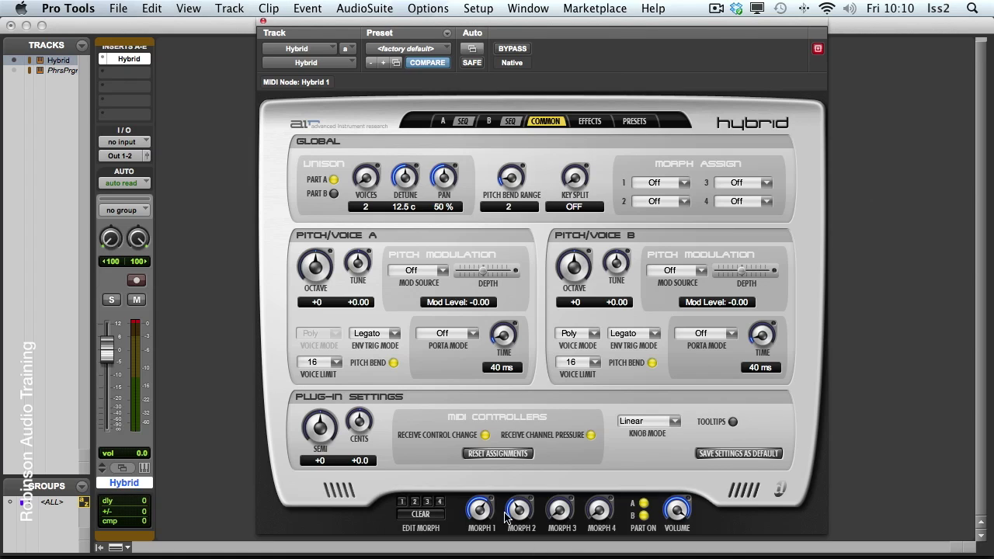
Open and dismiss the Morph Assign 1 controller list, keeping morph 1 Off.
click(678, 184)
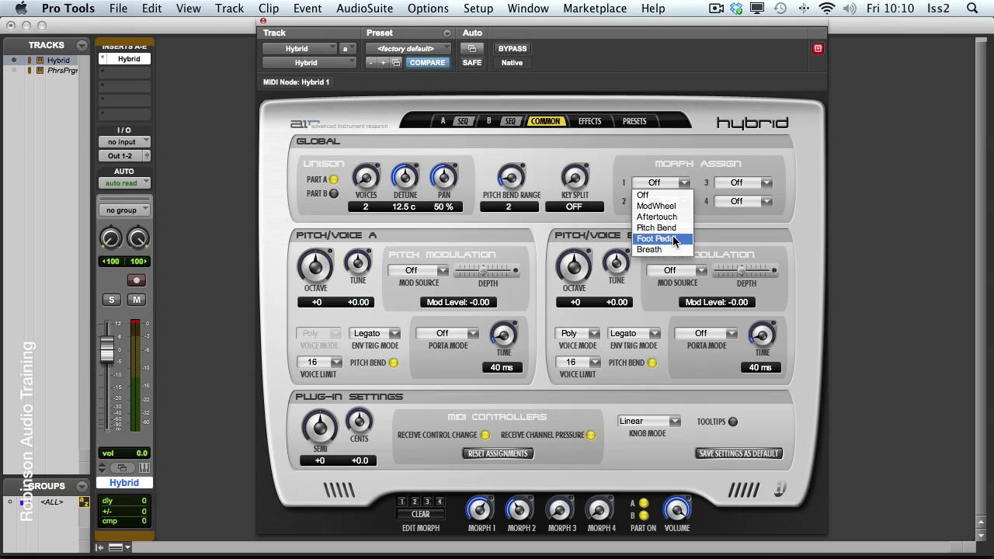
click(637, 165)
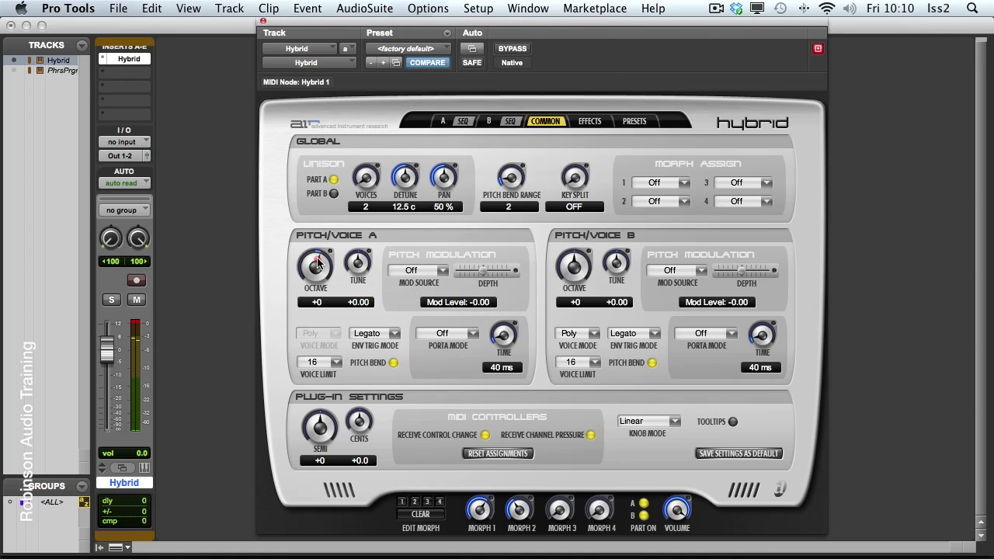
drag(317, 254, 319, 250)
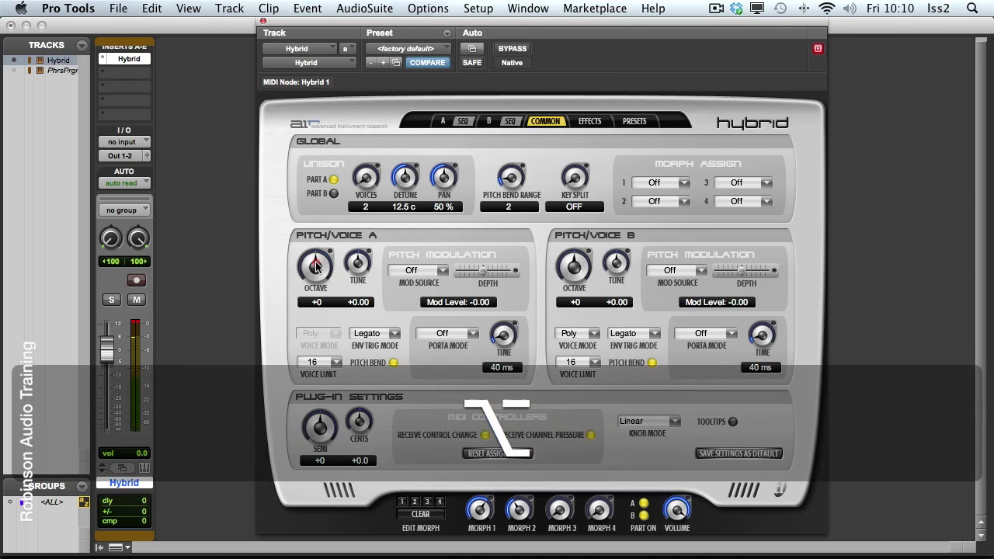
alt+click(315, 266)
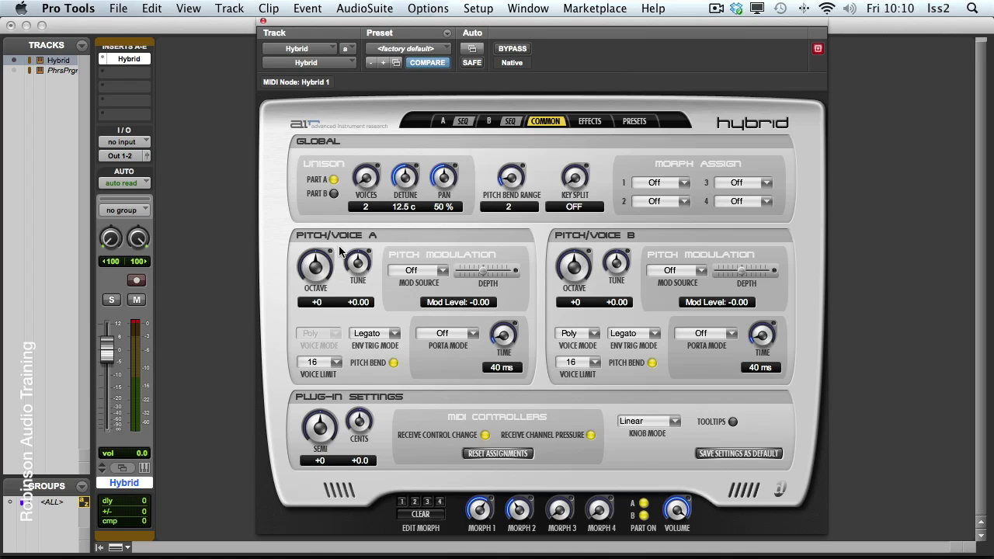
click(440, 272)
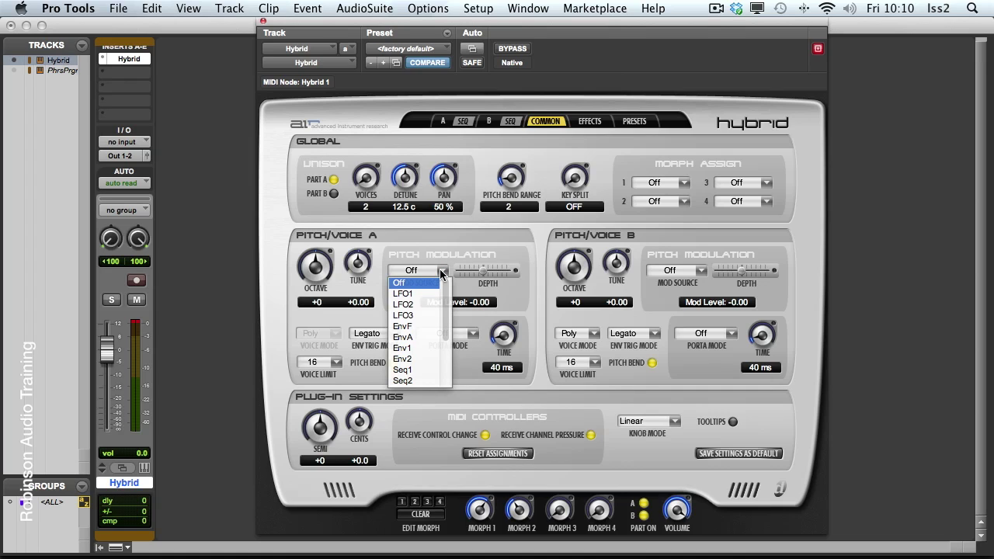
click(444, 257)
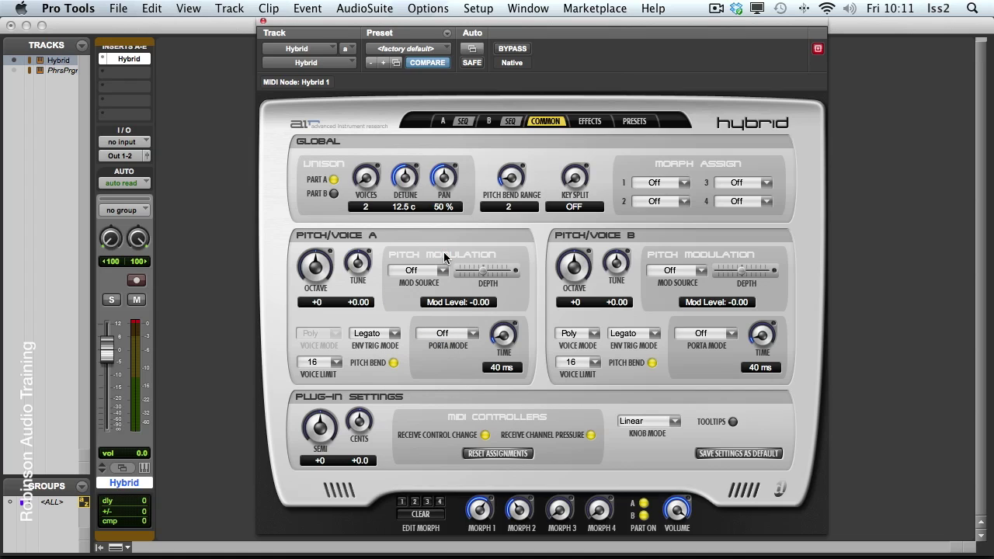
click(443, 121)
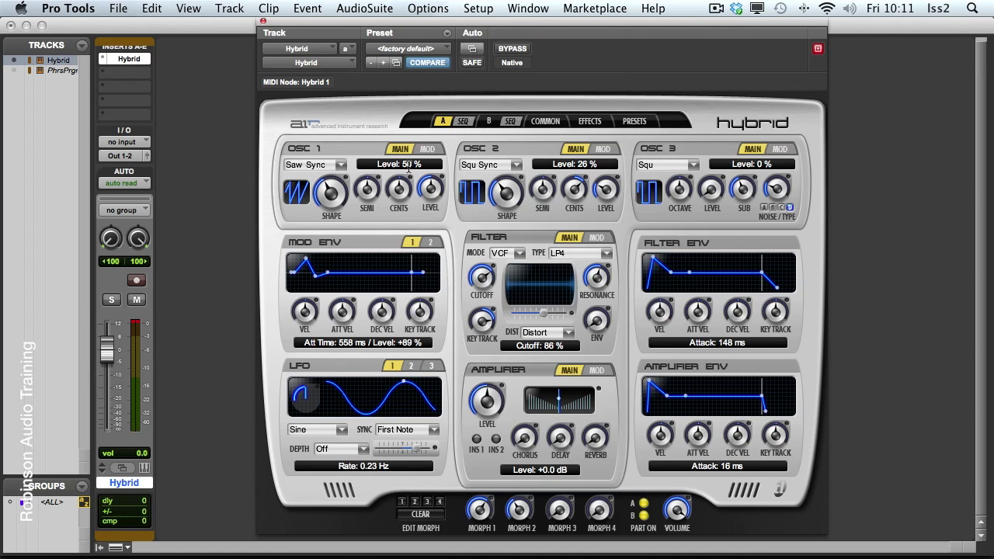
click(551, 122)
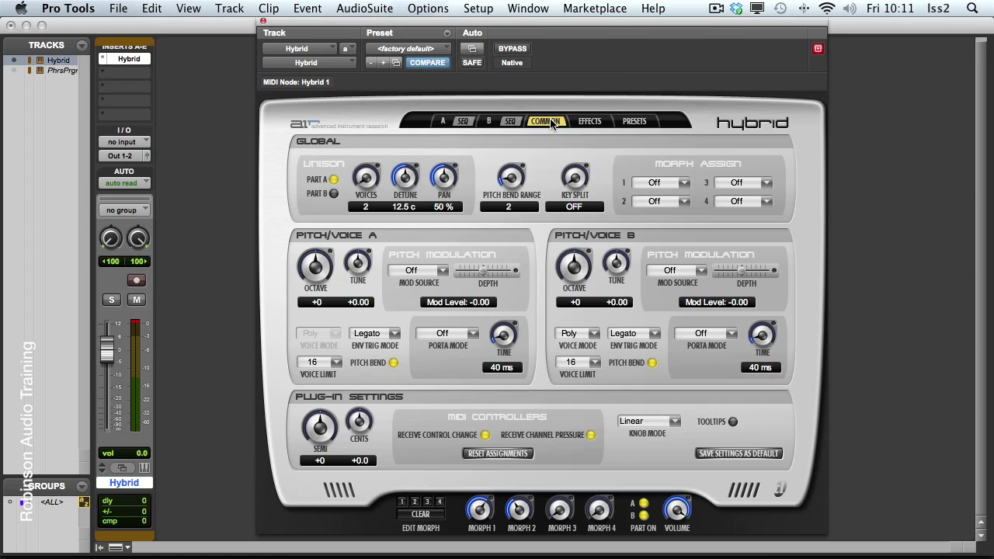
Set Pitch/Voice A's portamento mode to On, then change it to Legato.
click(466, 334)
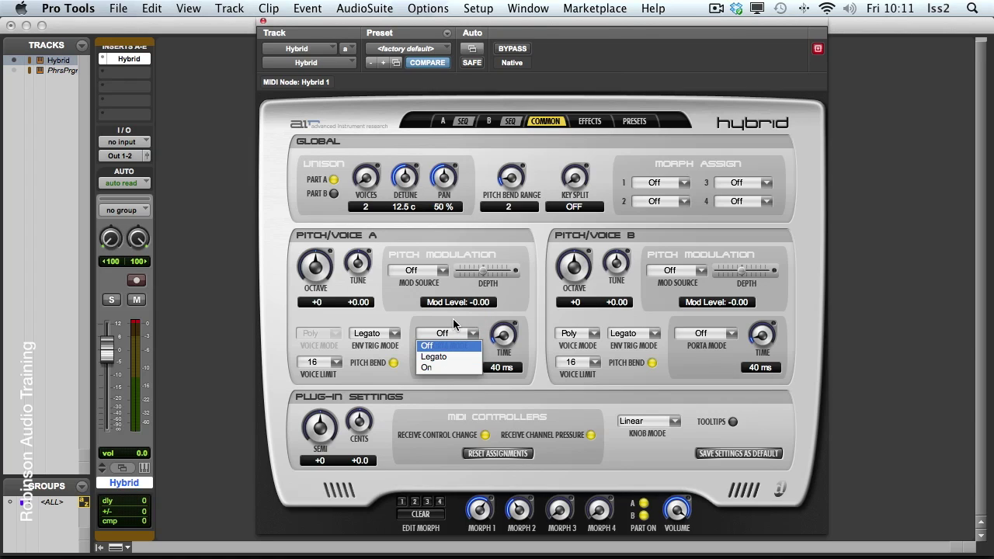
click(436, 368)
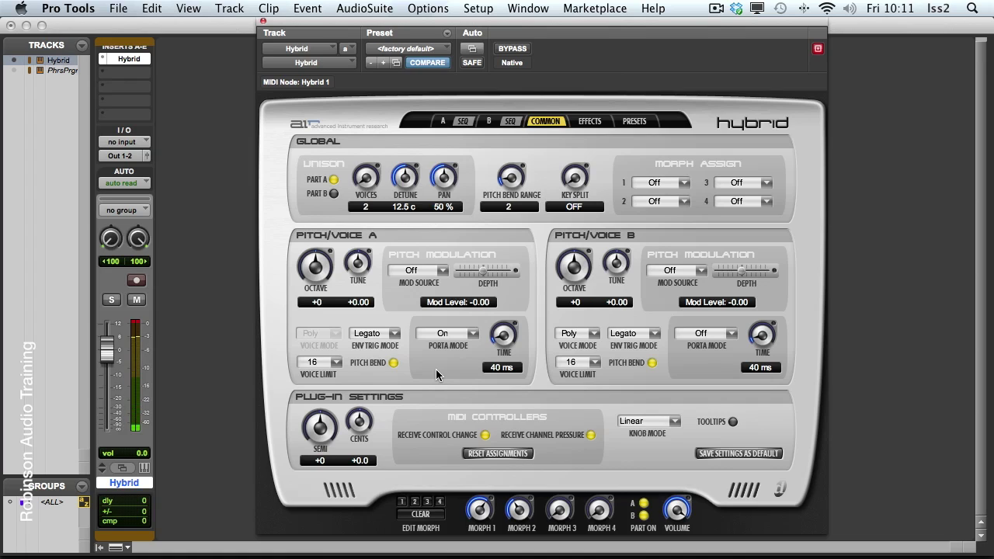
click(472, 336)
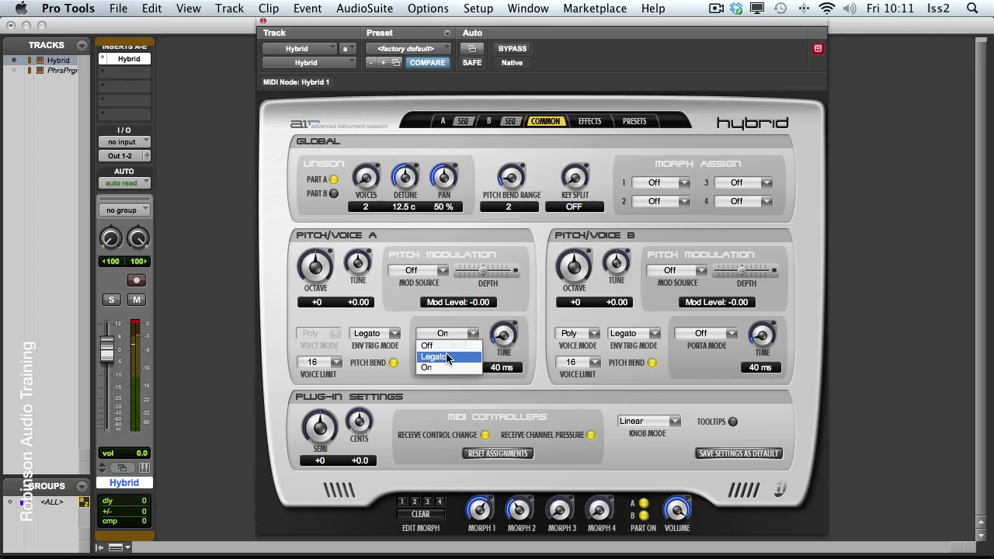
click(446, 356)
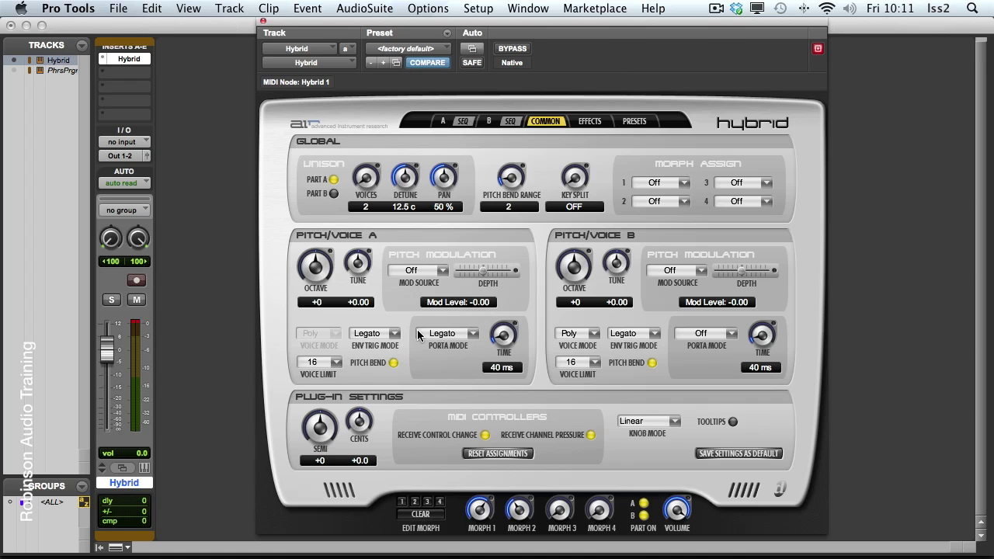
Change Pitch/Voice A's envelope trigger mode from Legato to Restart.
click(393, 335)
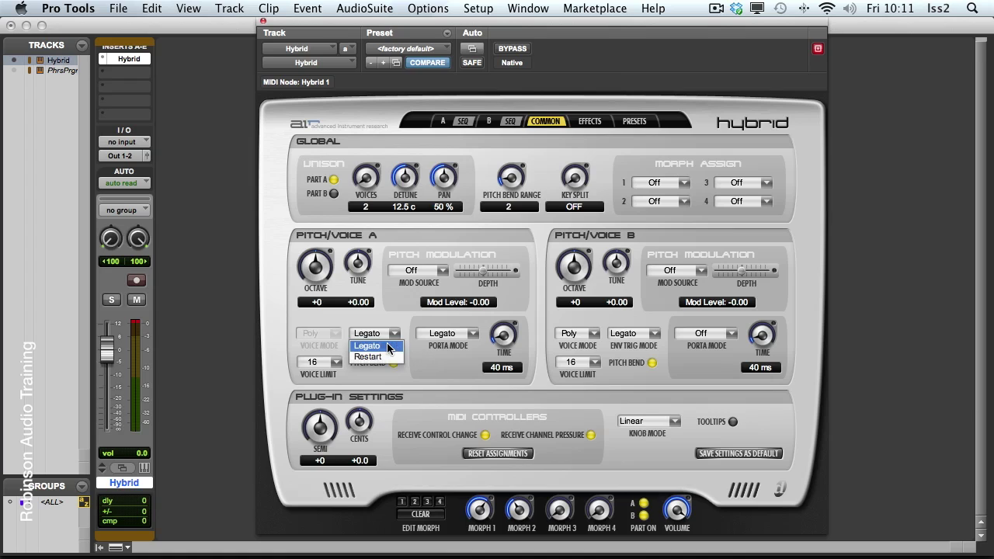
click(388, 347)
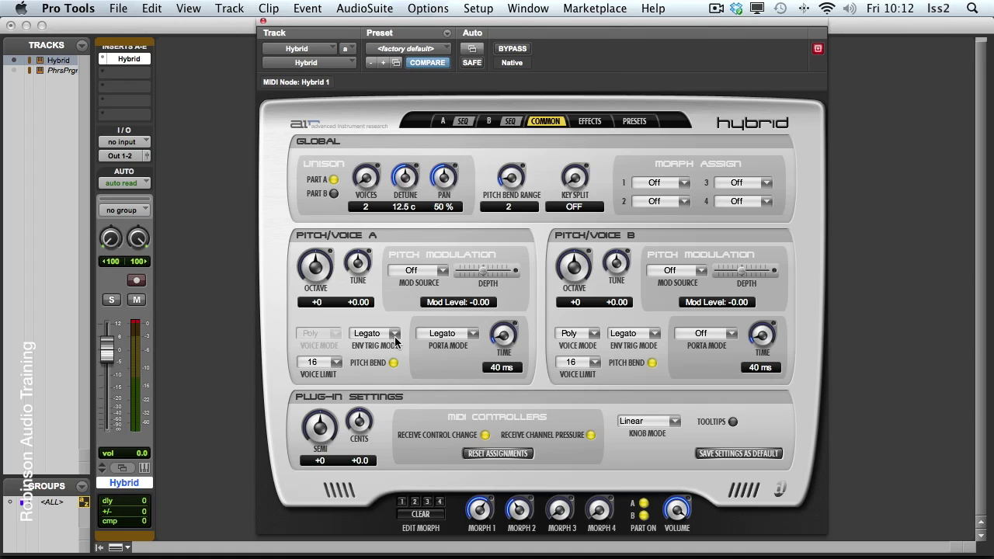
click(390, 334)
click(385, 358)
click(674, 423)
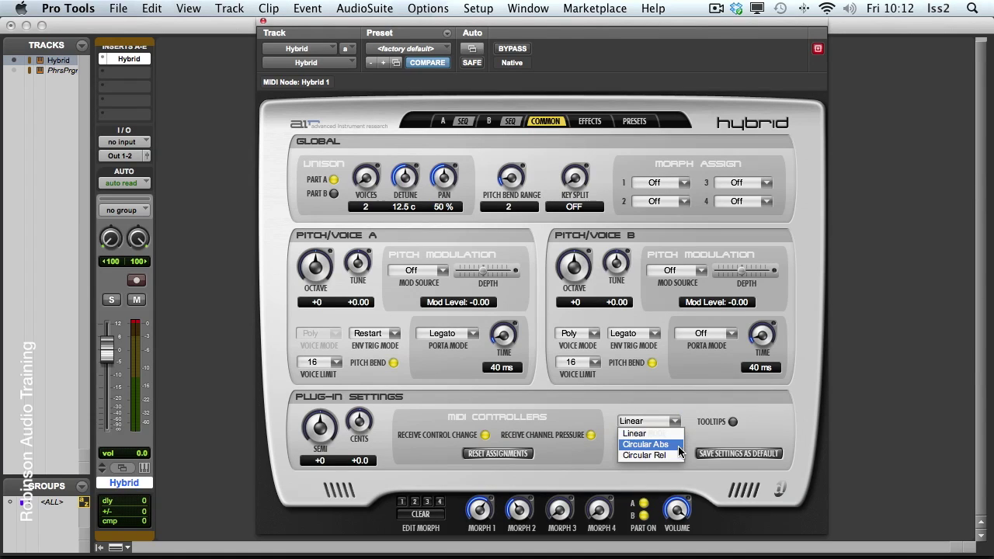
click(687, 409)
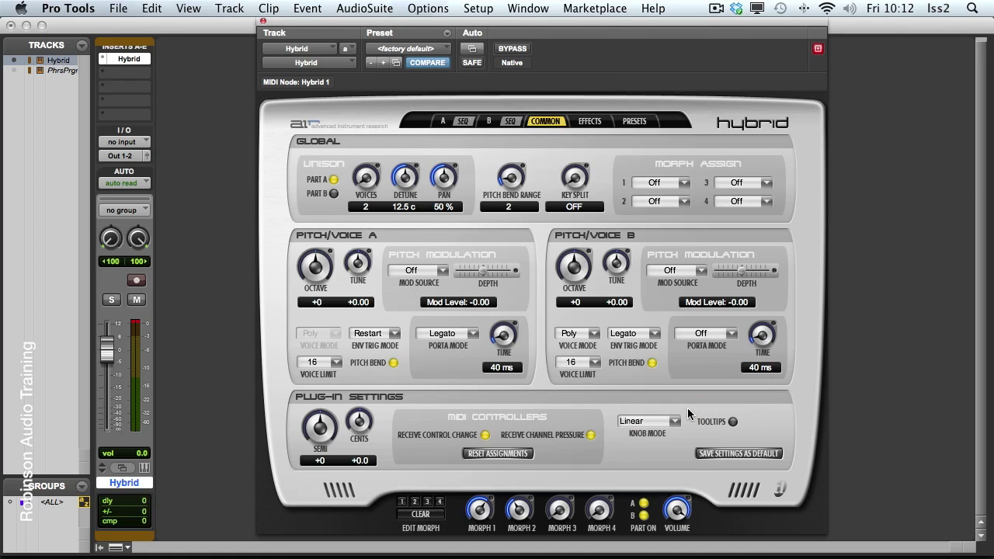
click(732, 422)
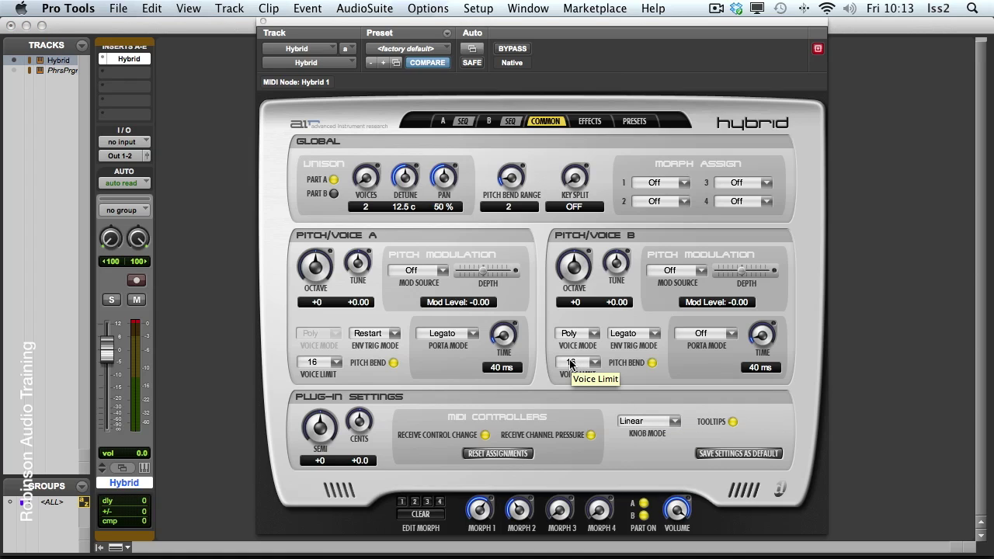
click(732, 422)
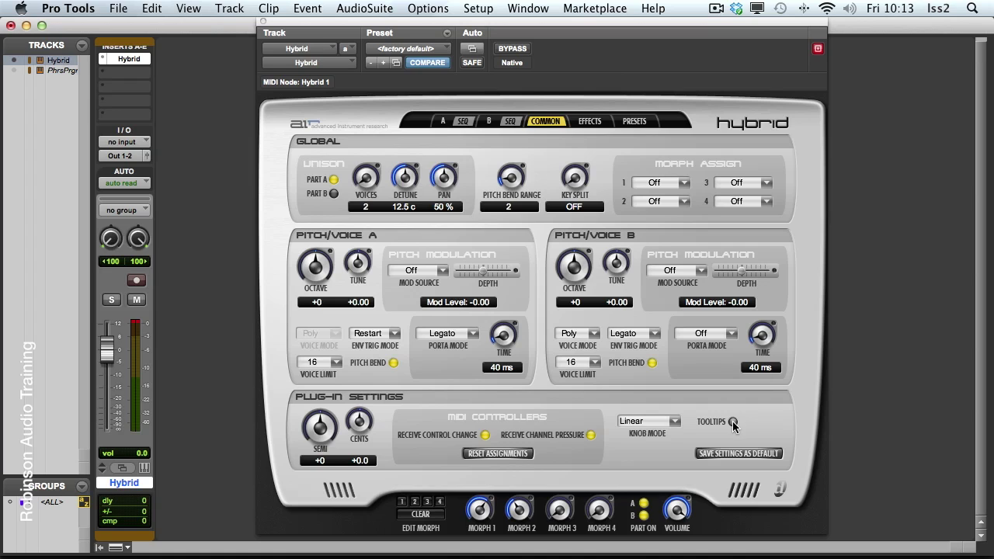
On the Effects page, choose Flanger for Part A Insert 1.
click(590, 122)
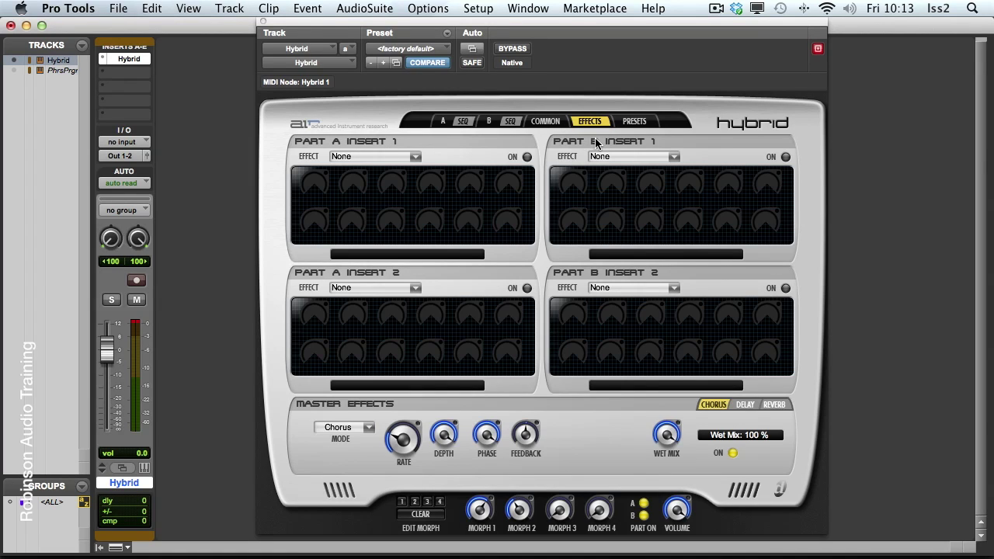
click(417, 159)
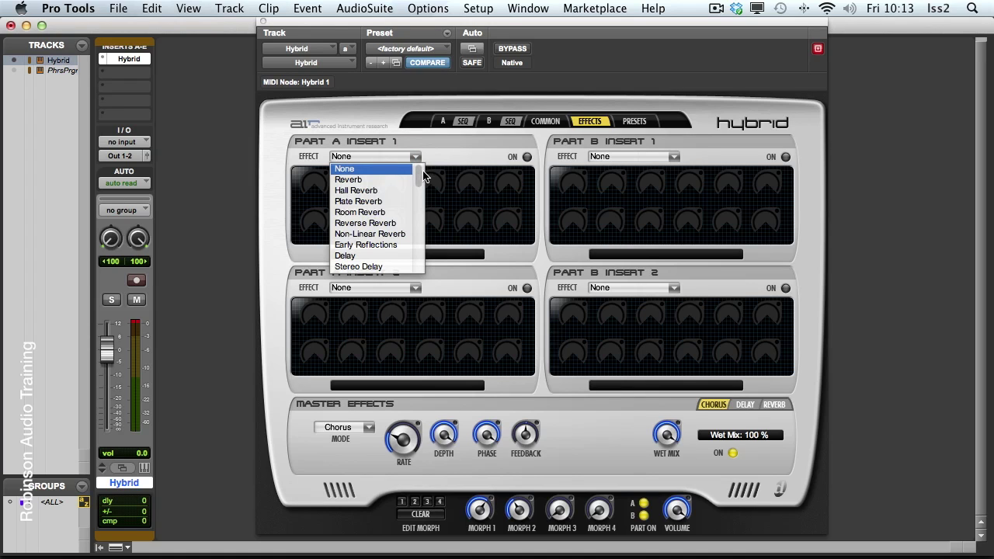
scroll(418, 185, down, 2)
drag(418, 185, 407, 216)
click(362, 224)
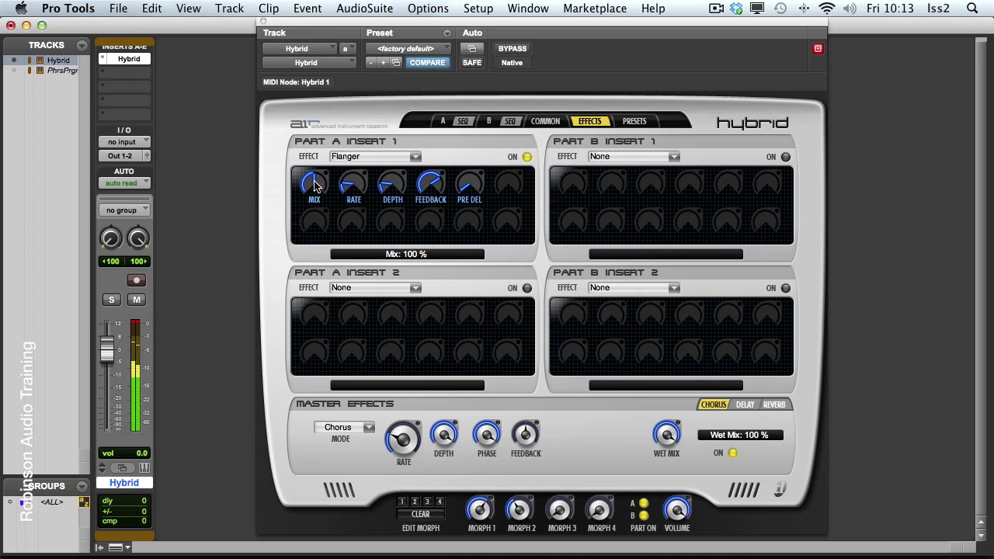
Pick TalkBox from the bottom of Part B Insert 1's effect list.
click(674, 157)
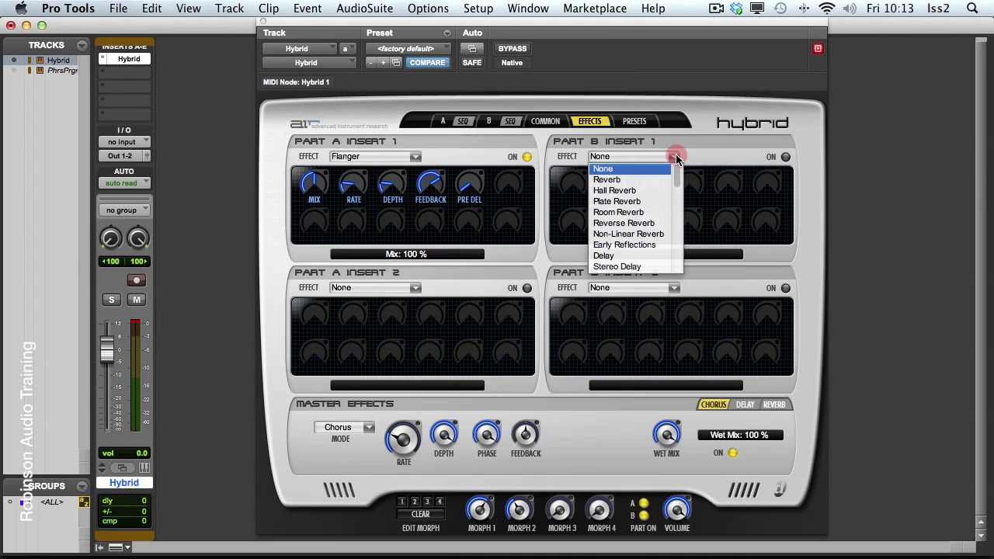
drag(677, 182, 675, 234)
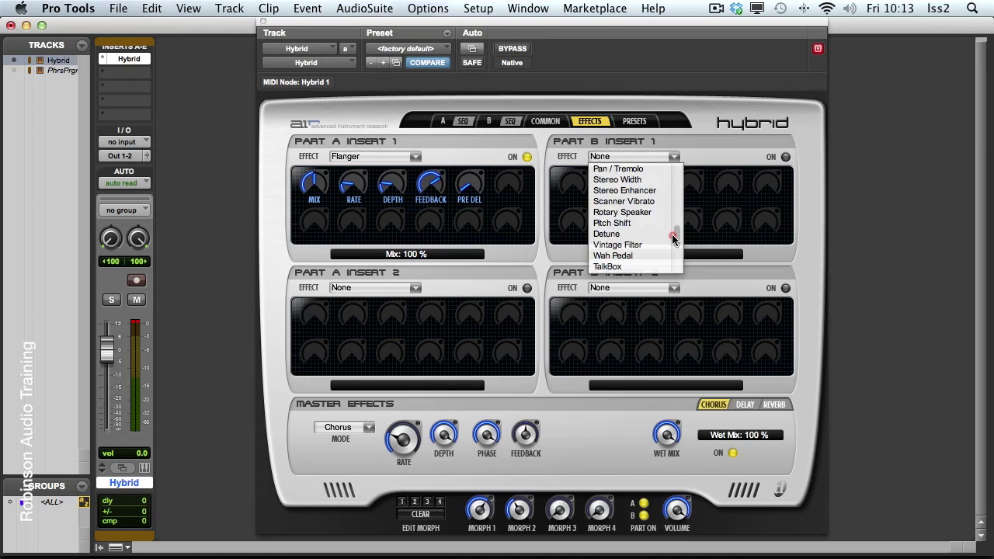
click(627, 266)
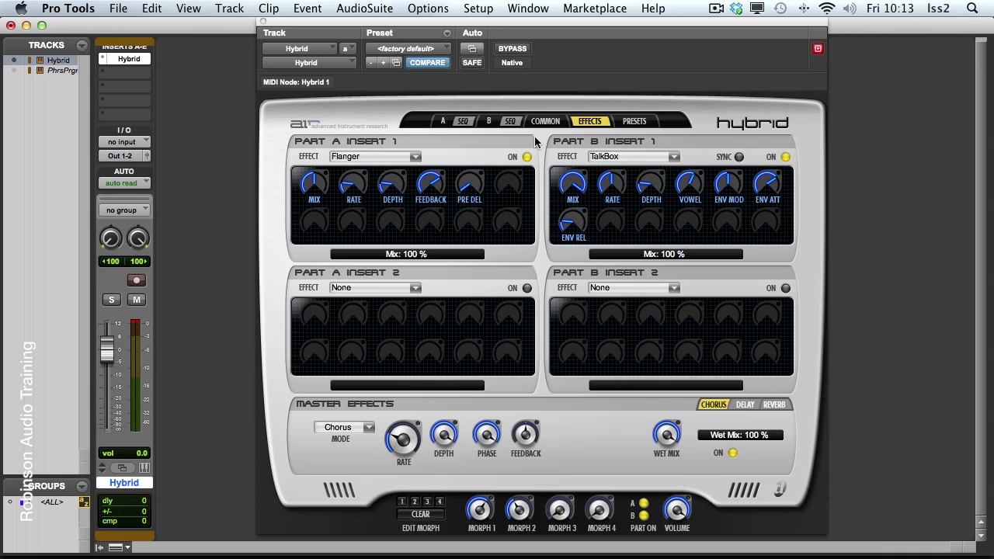
Switch Part A's Flanger insert back on, then display the master Reverb panel.
click(443, 121)
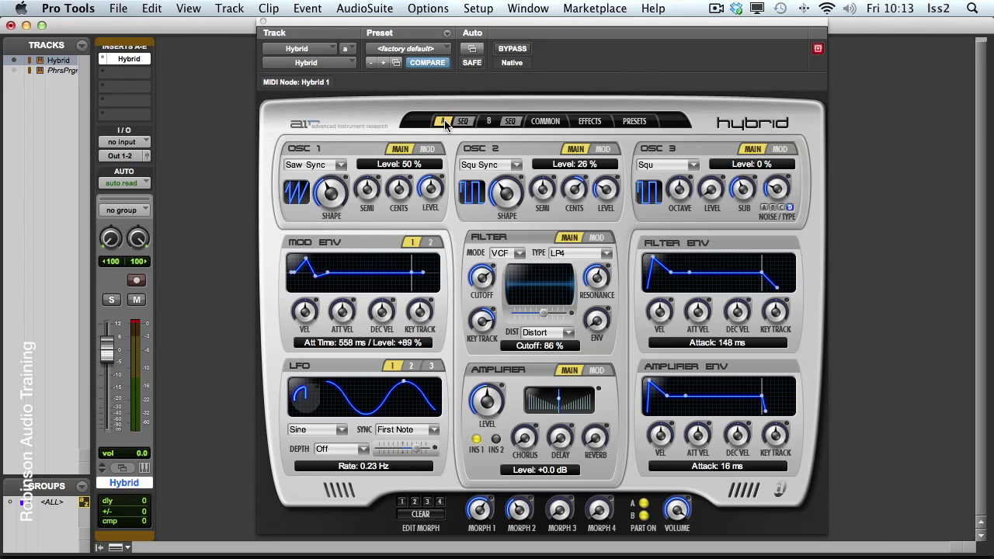
click(477, 441)
click(477, 439)
click(589, 121)
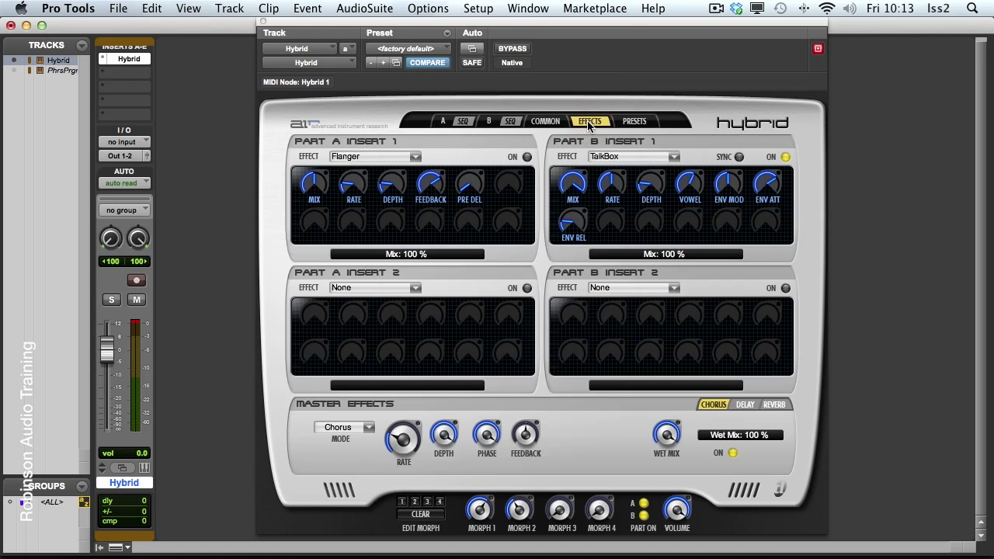
click(528, 157)
click(745, 406)
click(773, 405)
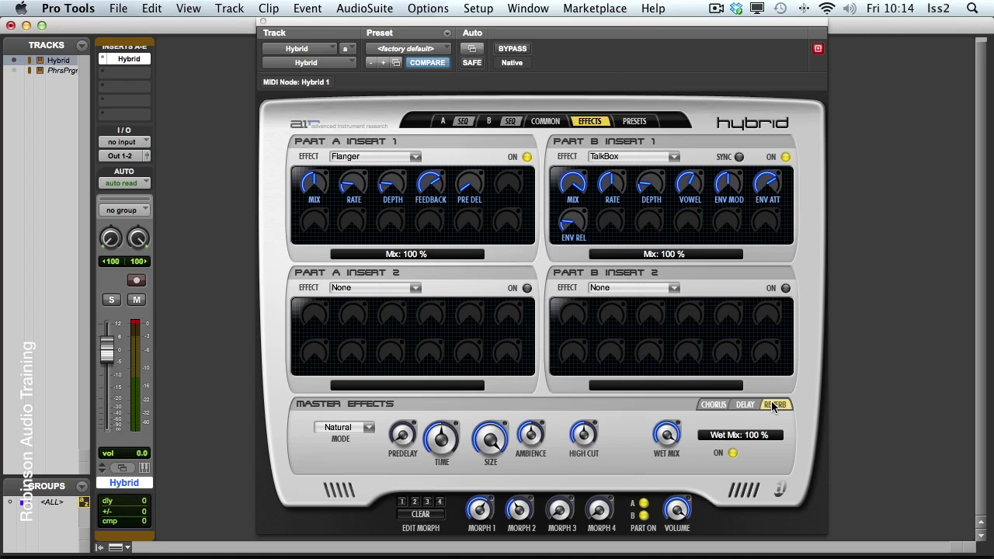
Raise Part B's amplifier reverb send to 38%.
click(440, 122)
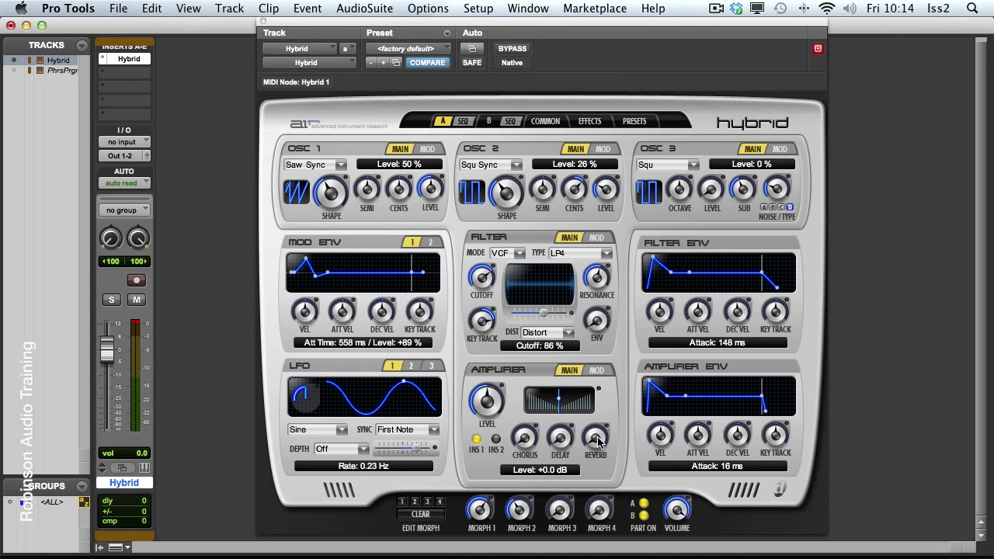
click(489, 124)
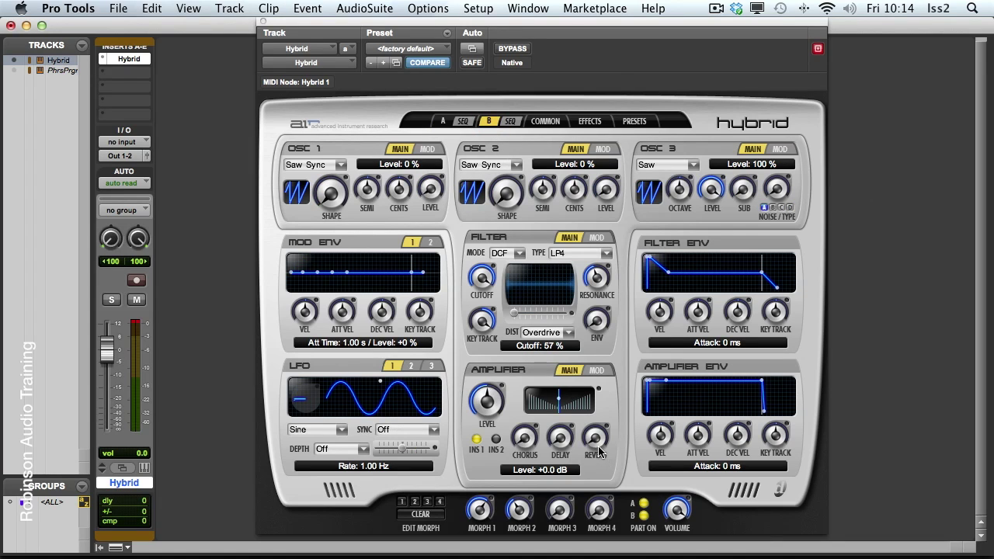
drag(598, 450, 598, 386)
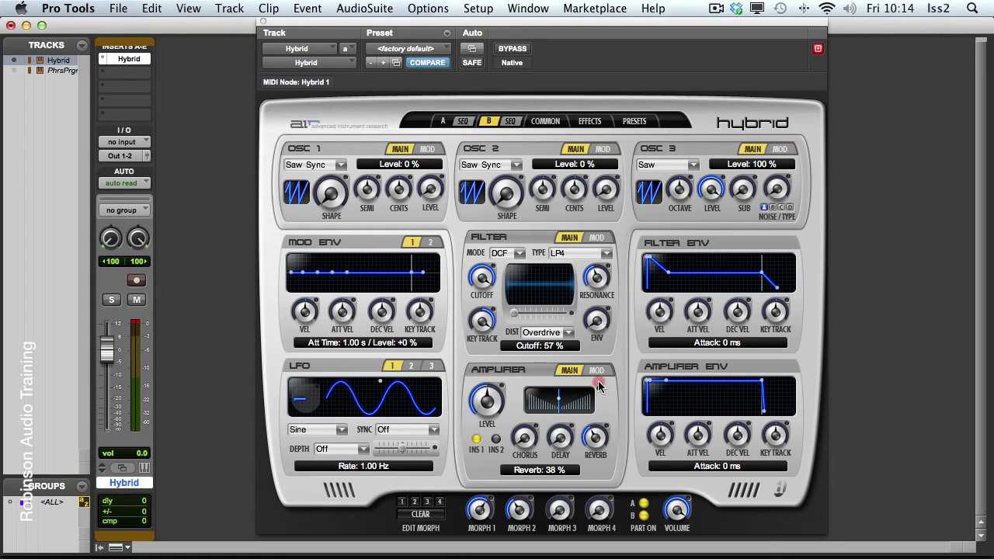
Raise Part A's delay send to 34%, then show the master Delay panel.
click(443, 122)
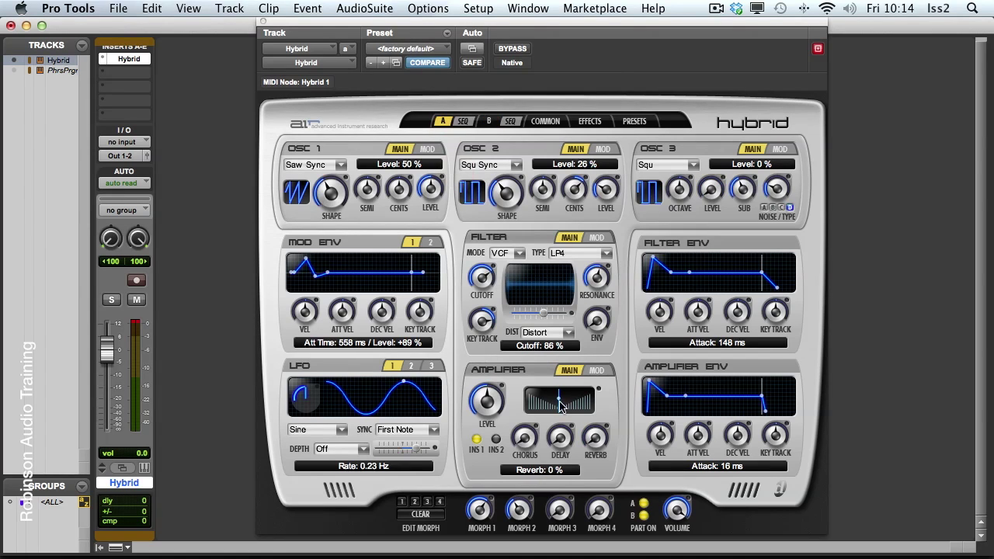
drag(560, 439, 560, 395)
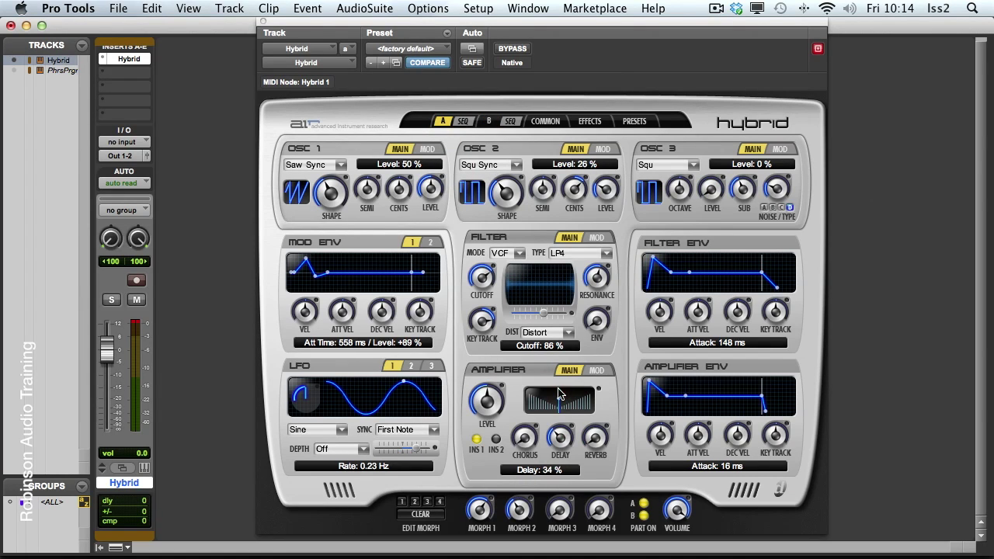
click(590, 121)
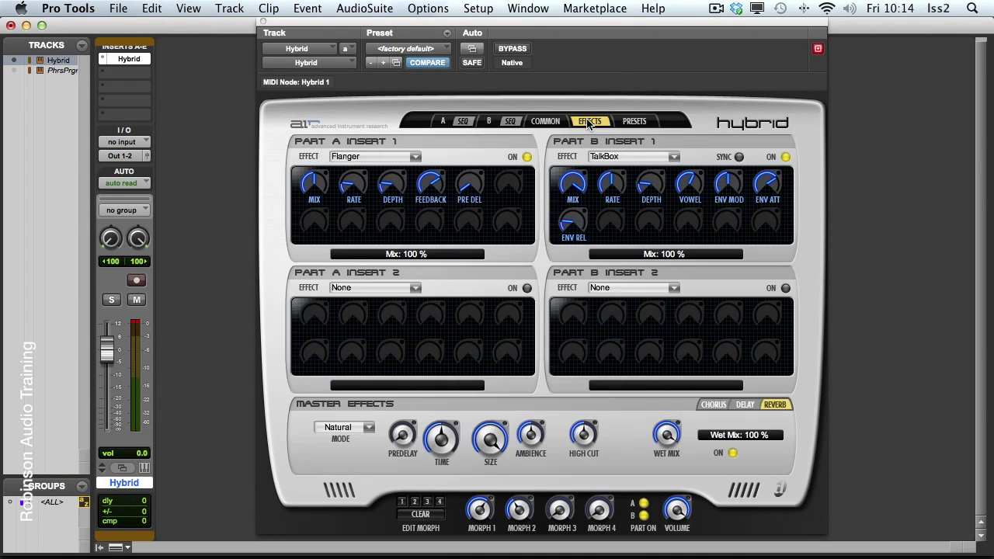
click(745, 405)
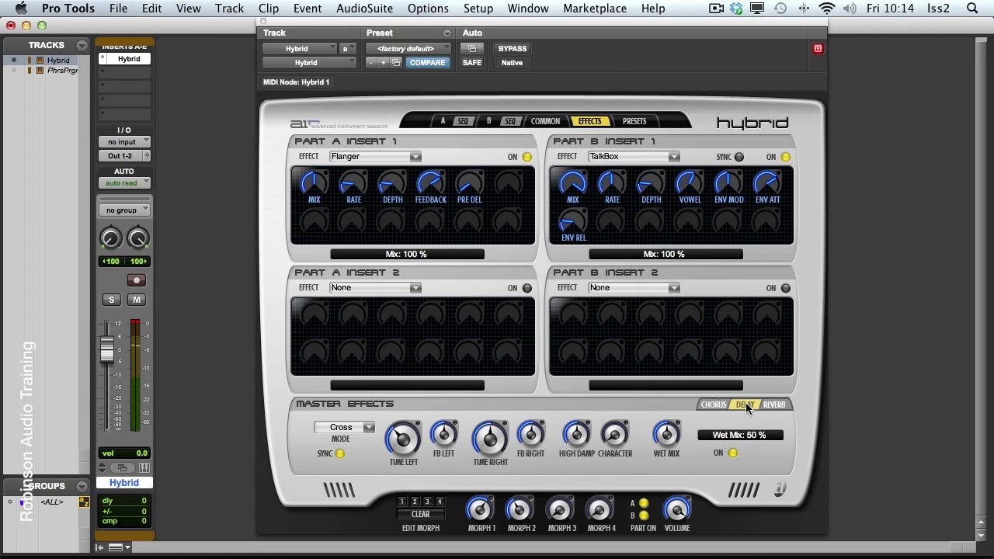
Look over Hybrid's Preset A/B browsers, then return to Part B's edit page with its Overdrive DCF filter.
click(634, 122)
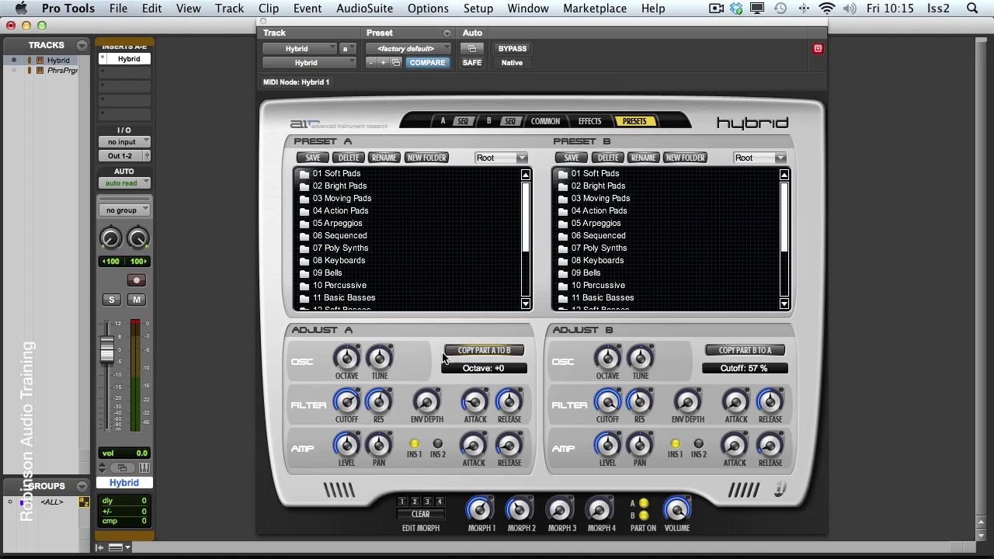
click(443, 122)
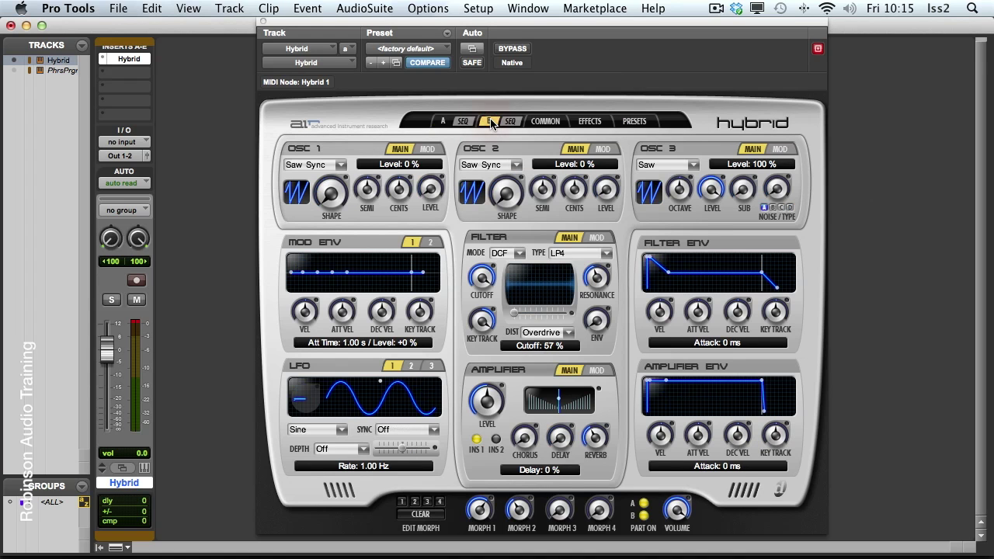